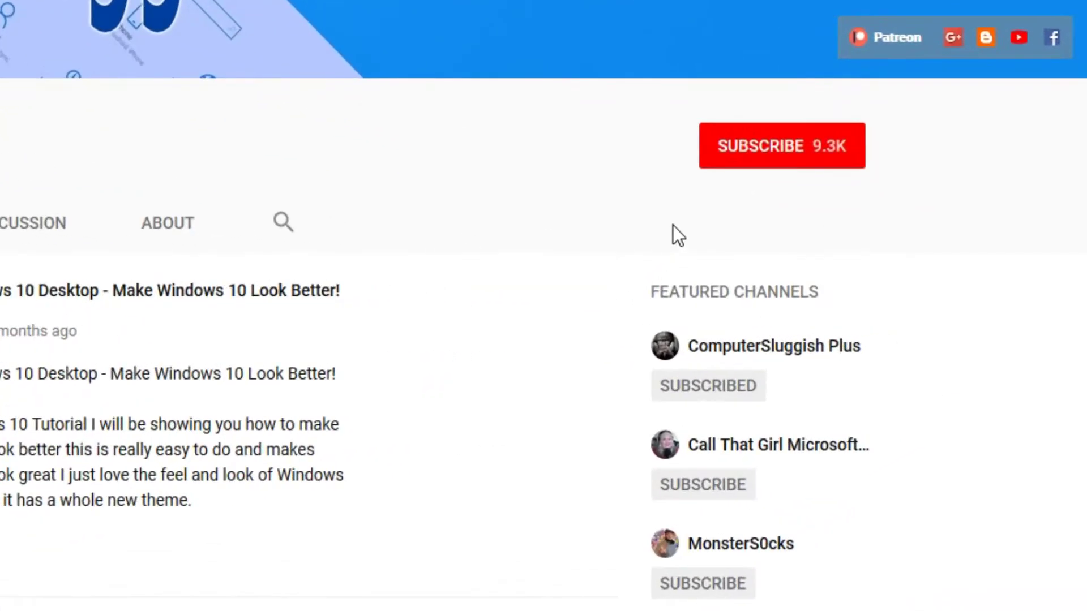
Subscribe to the YouTube channel and turn on bell notifications for all new videos.
click(771, 164)
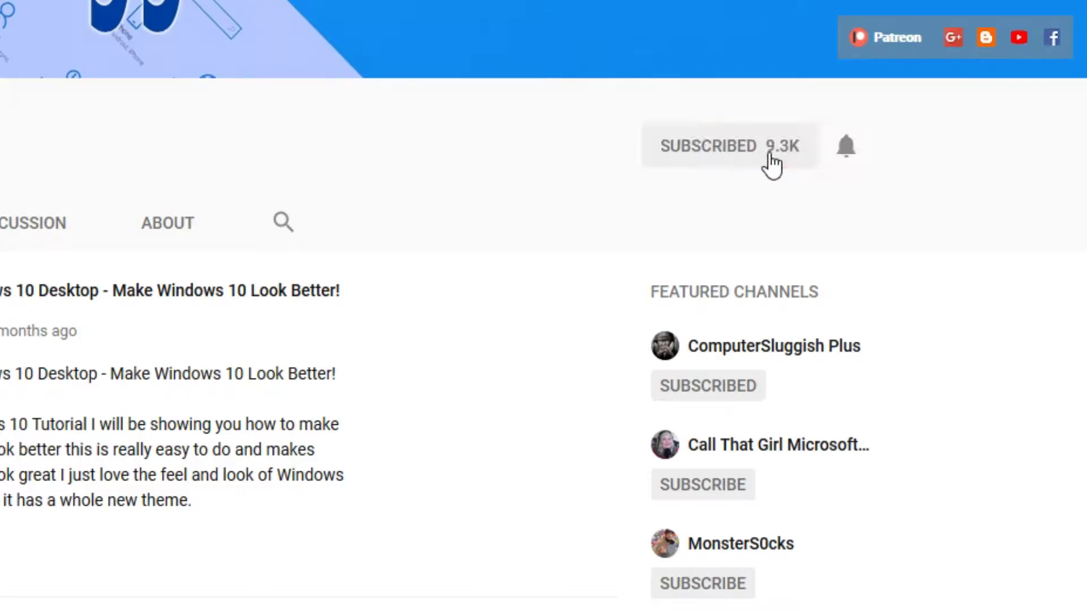
click(851, 156)
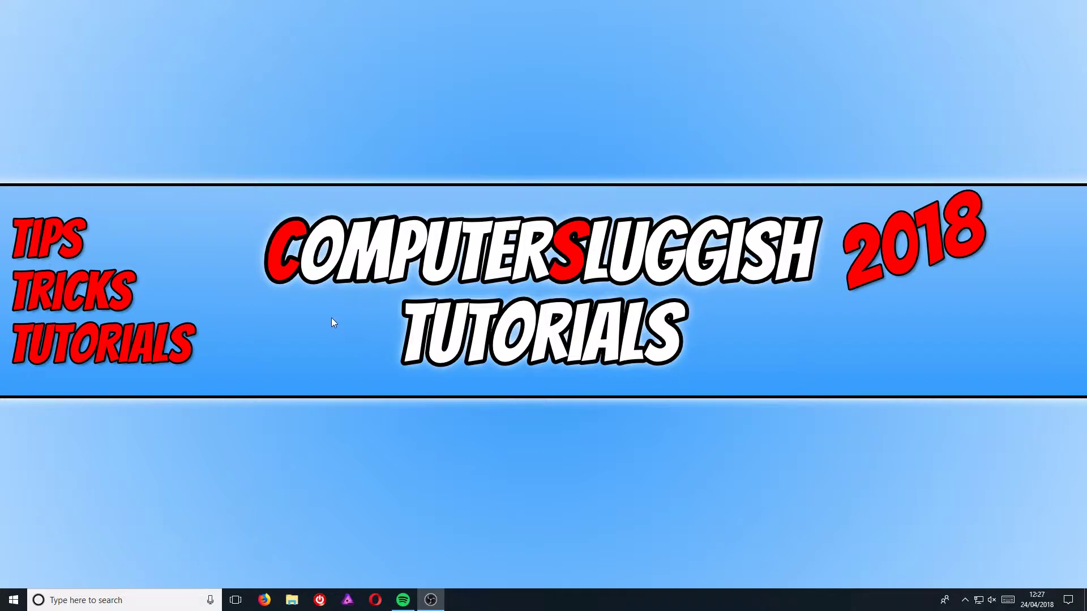
Search 'disk mana' and open Disk Management via 'Create and format hard disk partitions'.
click(122, 600)
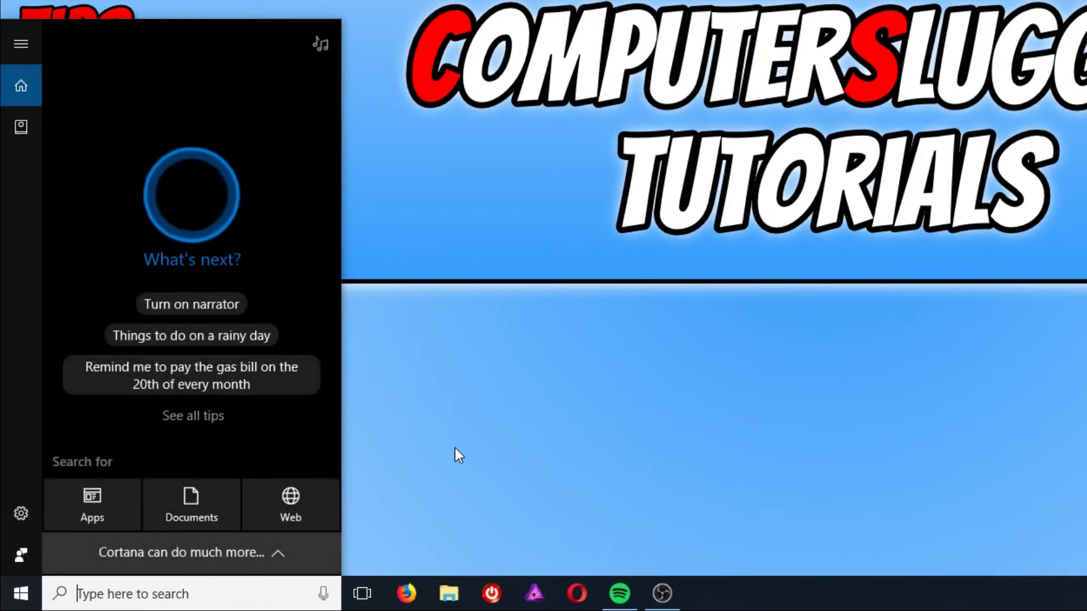
text(disk)
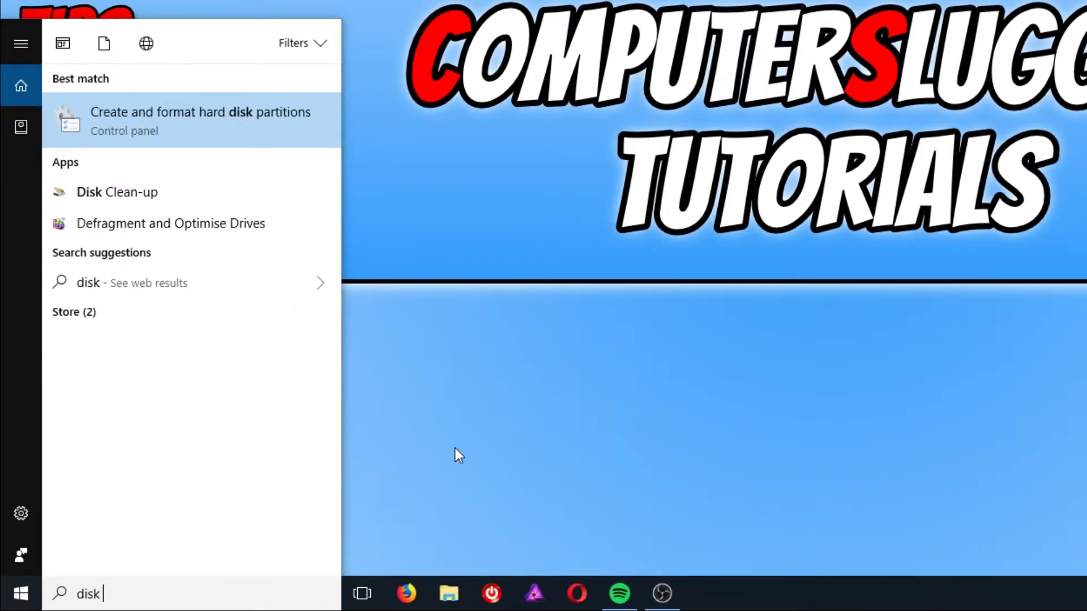
text( mana)
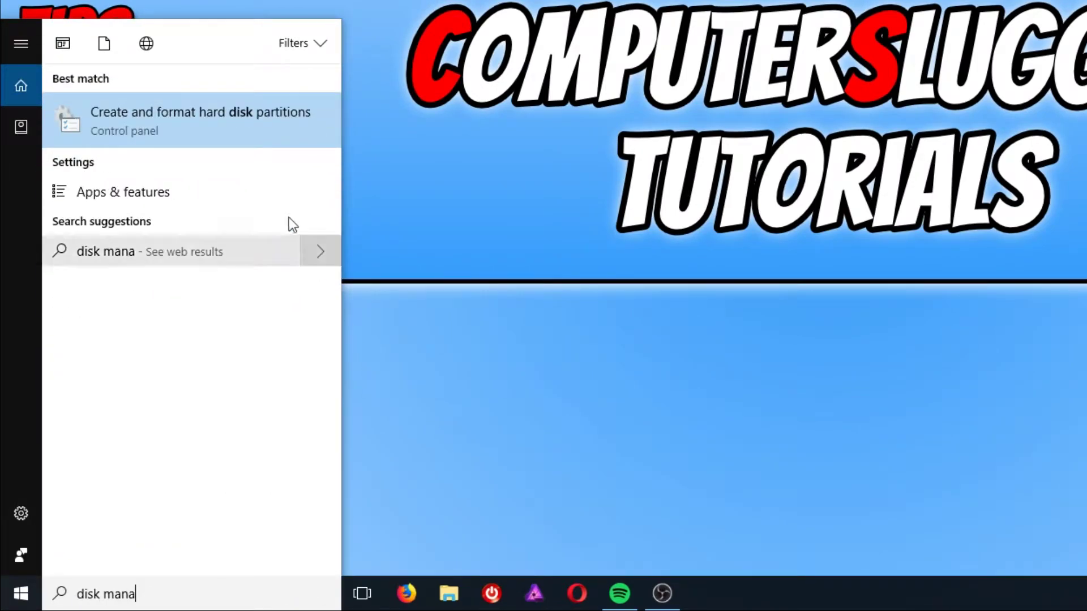
mouse_move(191, 120)
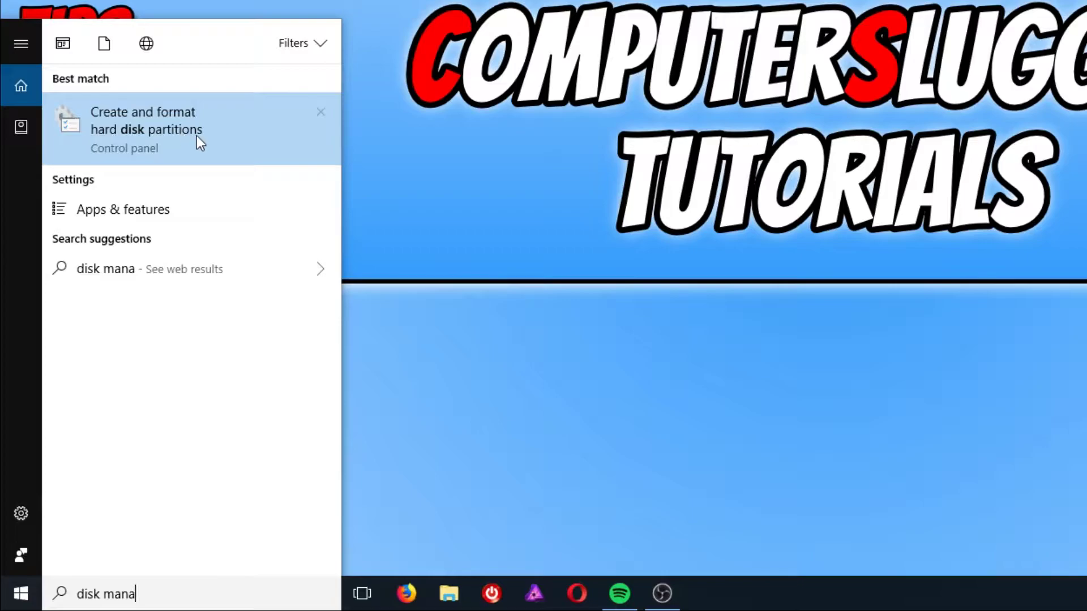
click(196, 136)
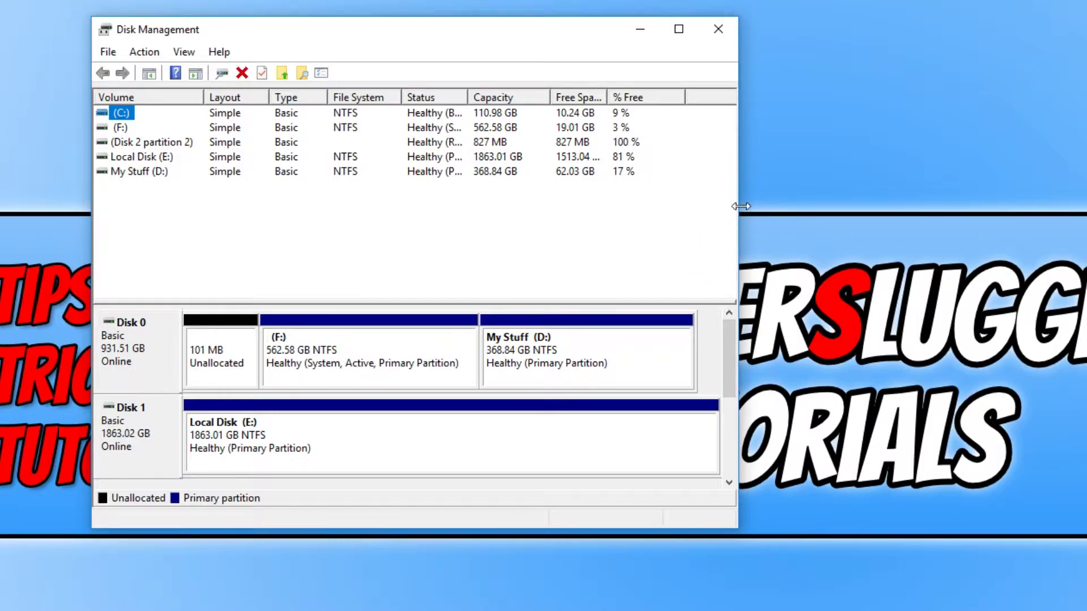
Enlarge the window and widen the Free Space column so all three disks show.
drag(741, 206, 999, 206)
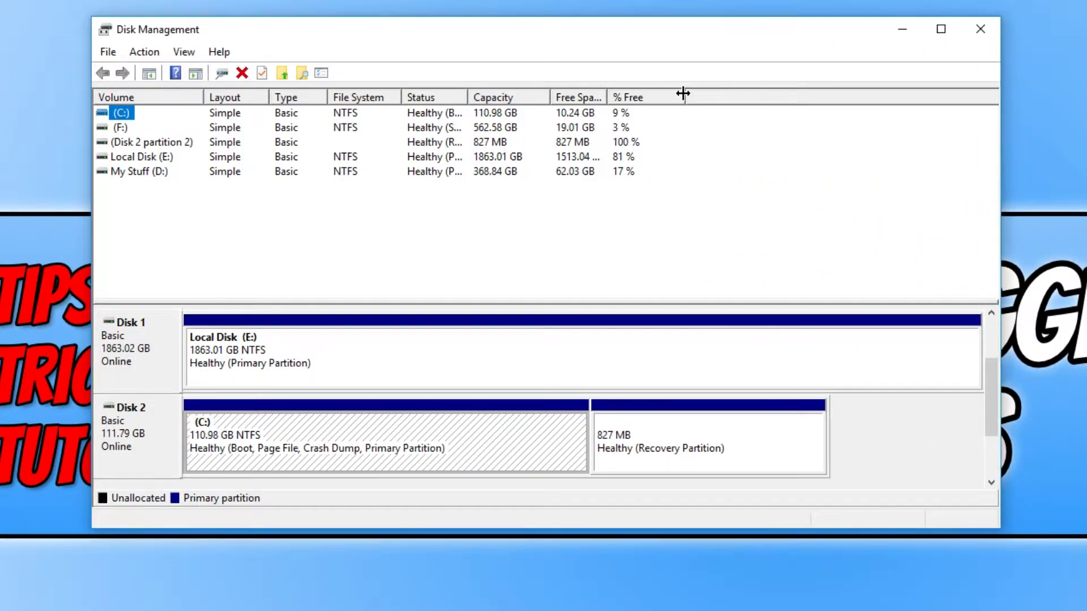
drag(608, 92, 686, 92)
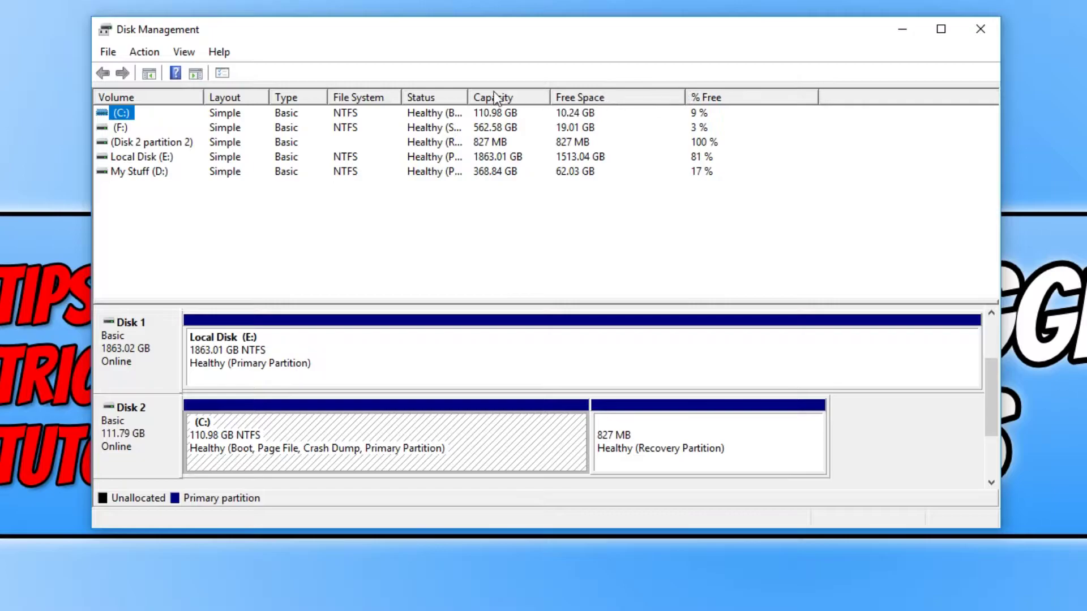
drag(967, 529, 968, 610)
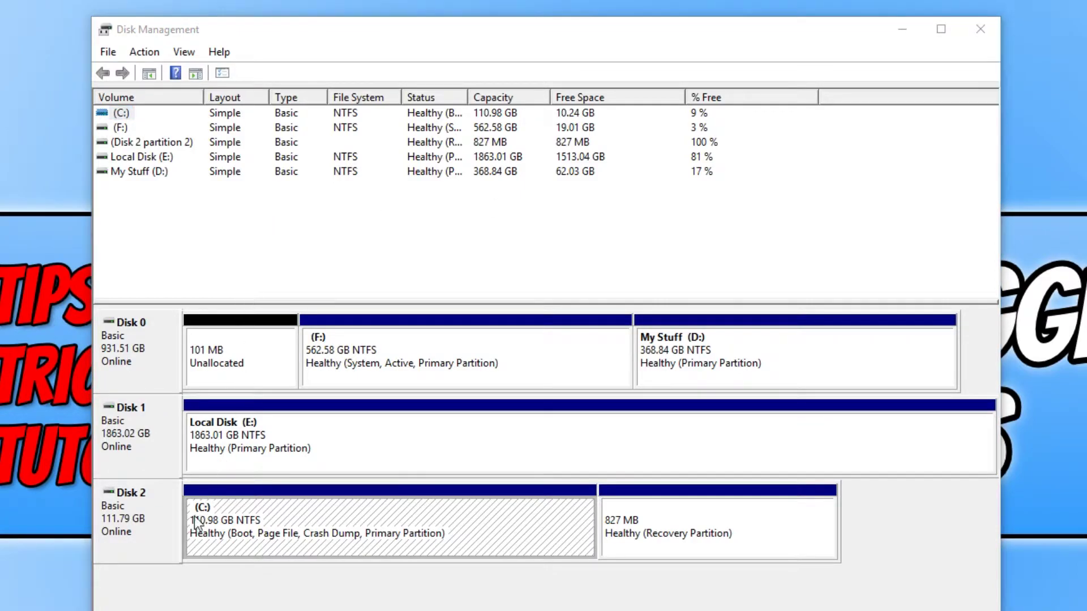
Deselect (C:), select Disk 0, then select the Local Disk (E:) volume.
click(161, 589)
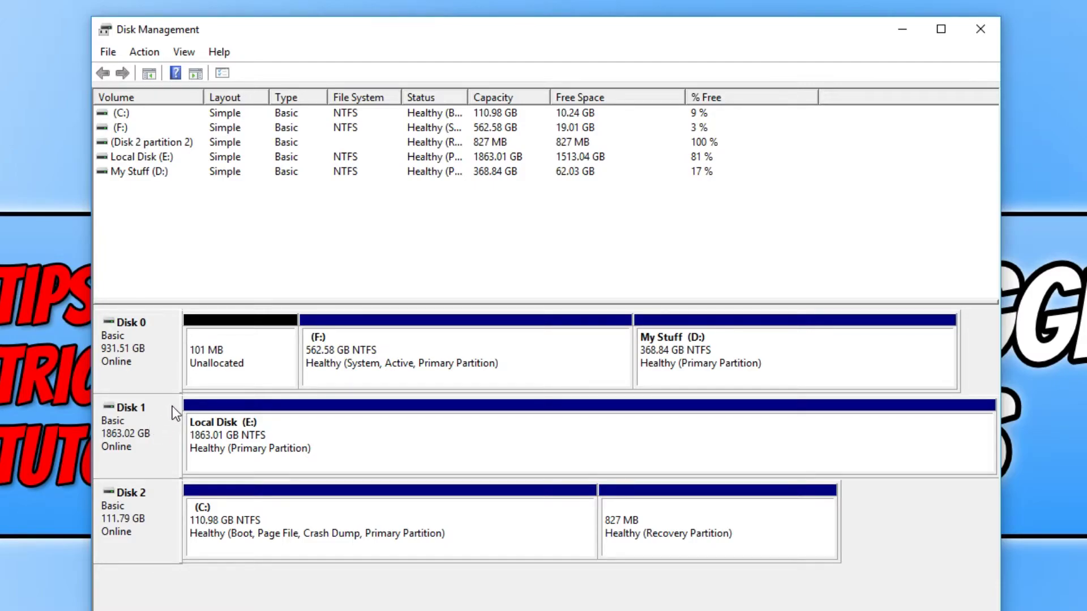
click(128, 347)
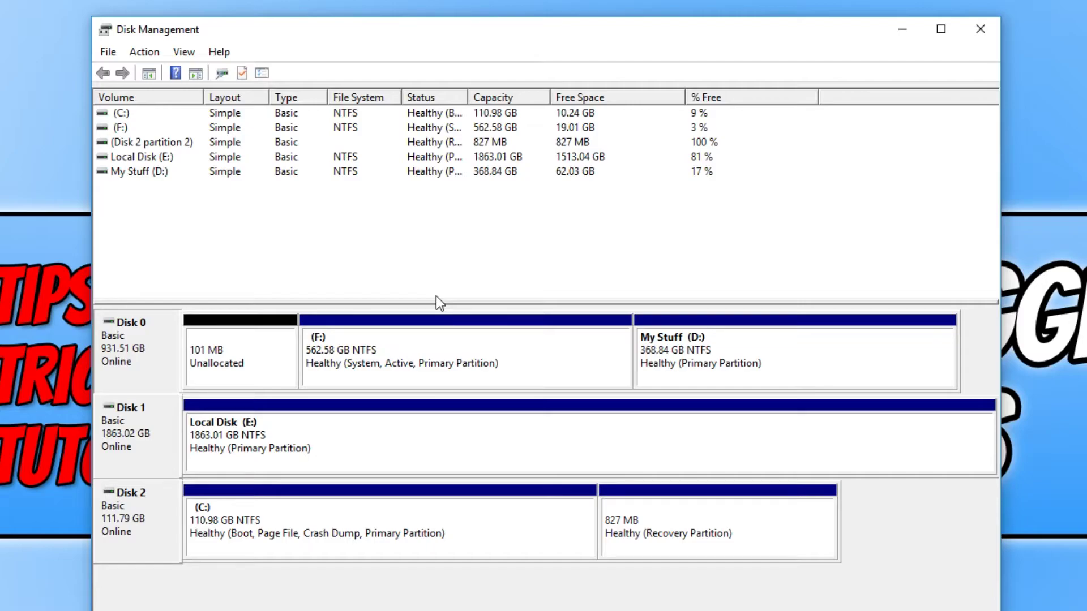
click(159, 160)
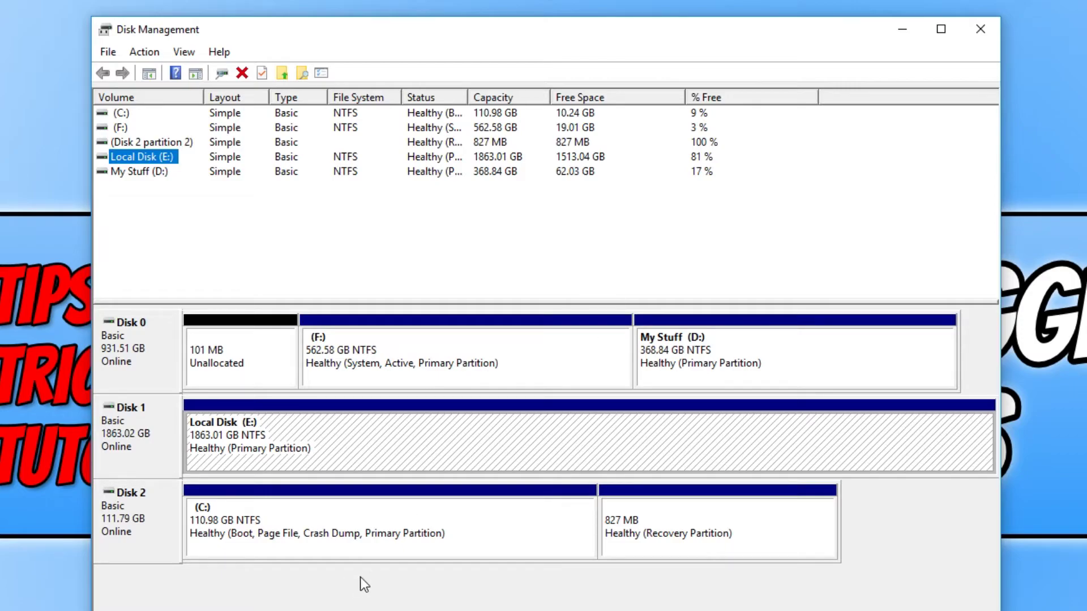
Calculate 40 × 1024 in Calculator to get 40,960 MB.
key(super+s)
text(c)
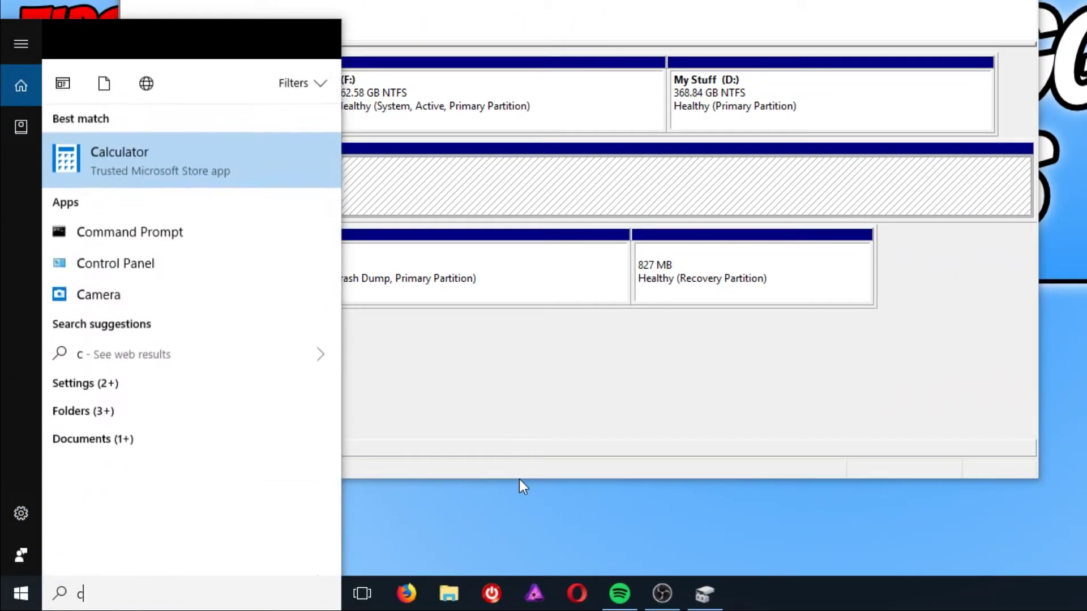
text(alc)
key(Return)
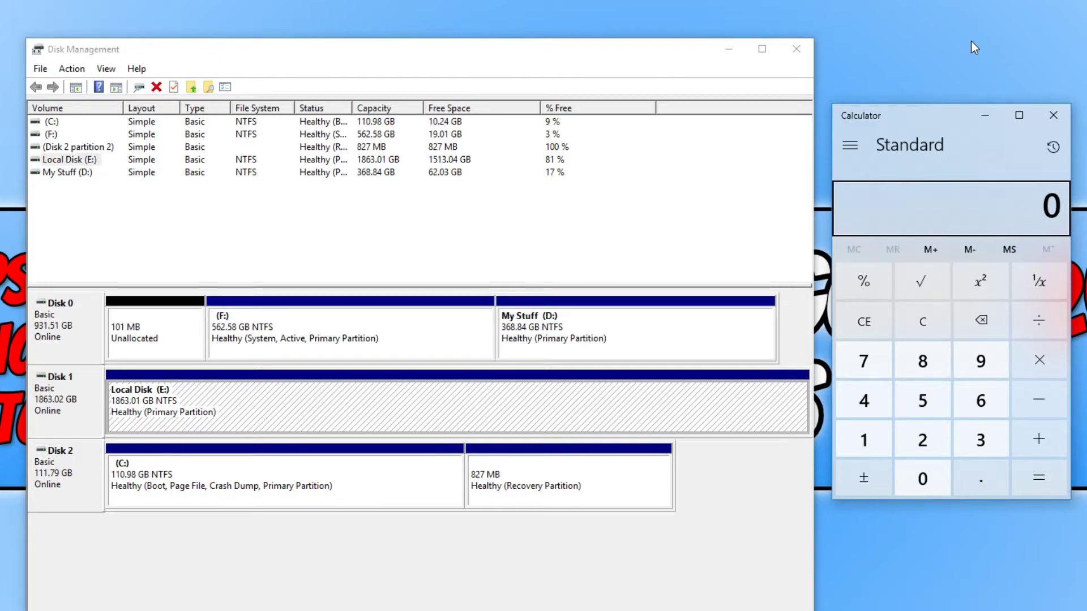
text(40)
text(*)
text(1024)
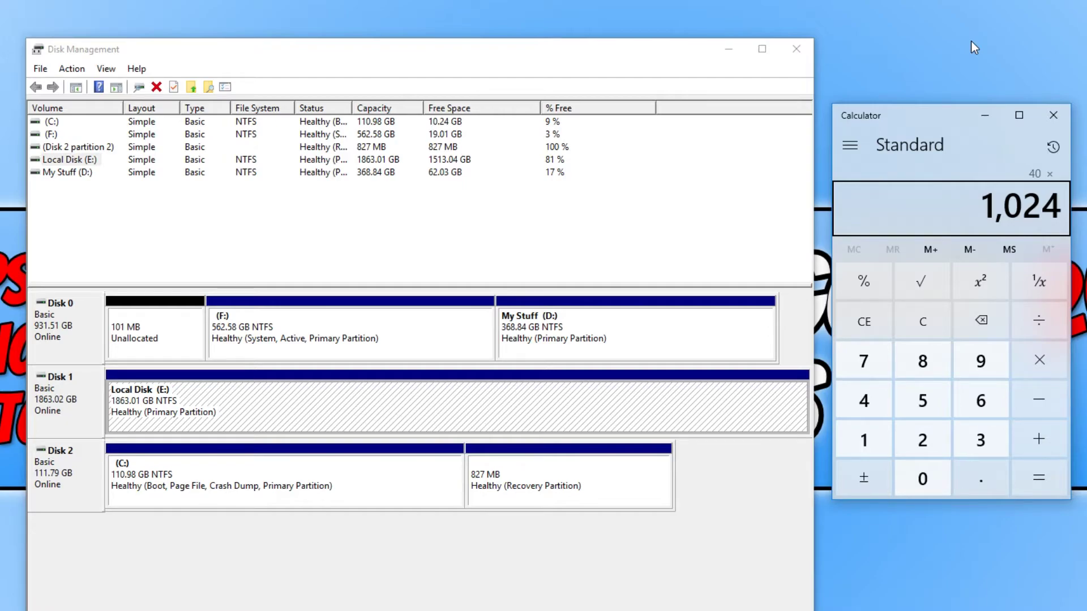
key(Return)
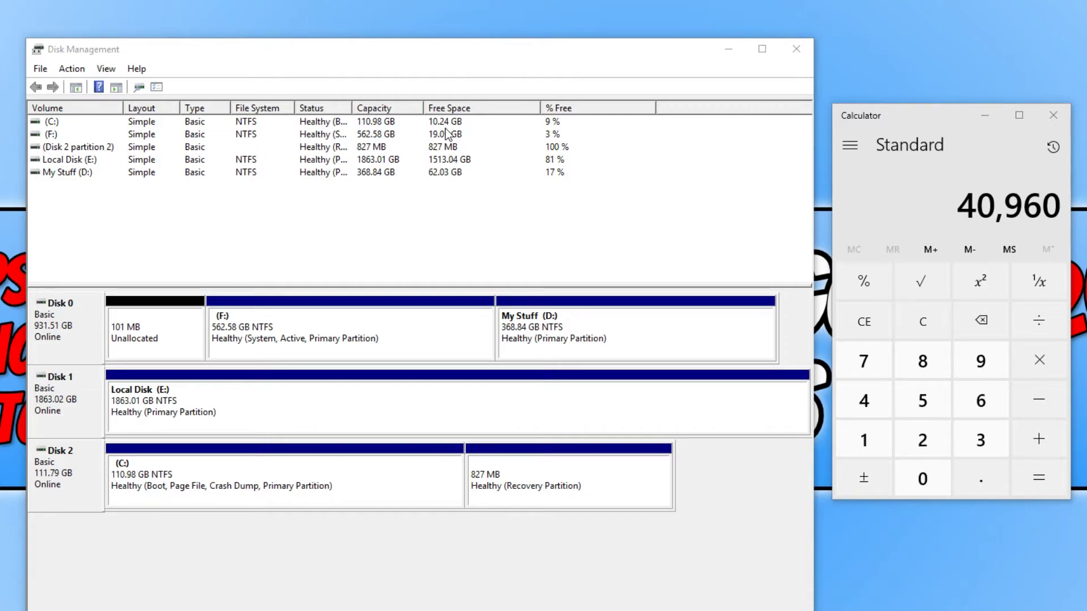
right_click(88, 163)
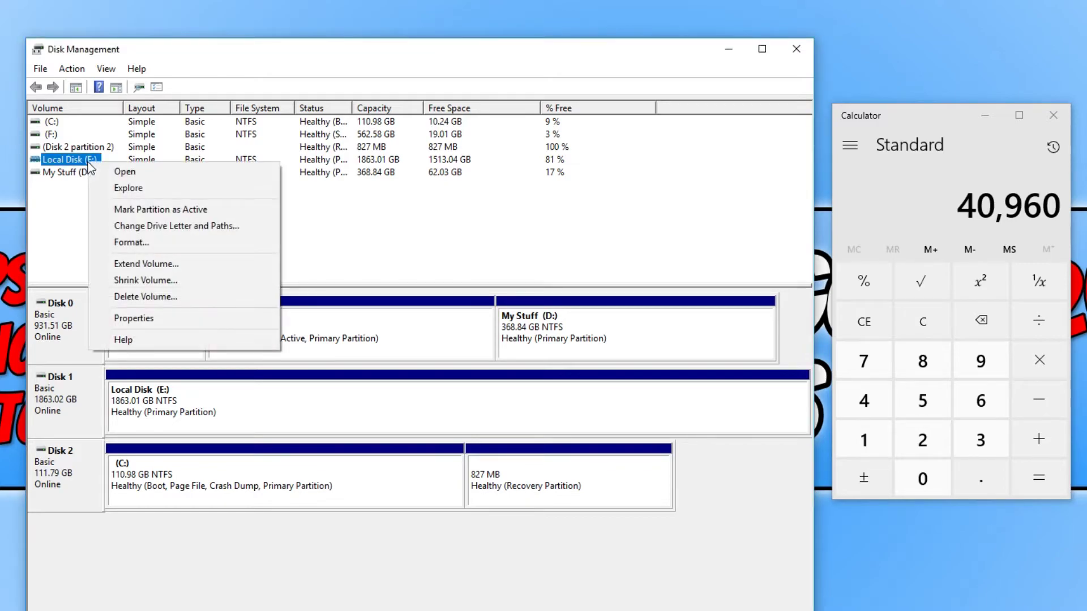
Choose Shrink Volume for Local Disk (E:), showing a 1,551,538 MB maximum.
click(195, 278)
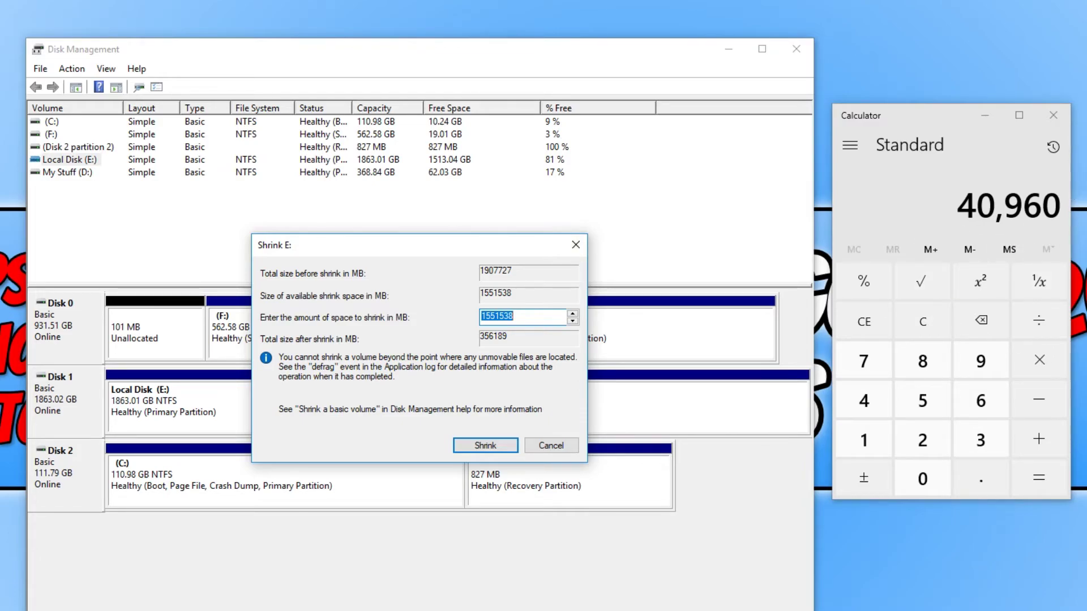
text(4096)
text(0)
Shrink E: by 40960 MB.
click(496, 446)
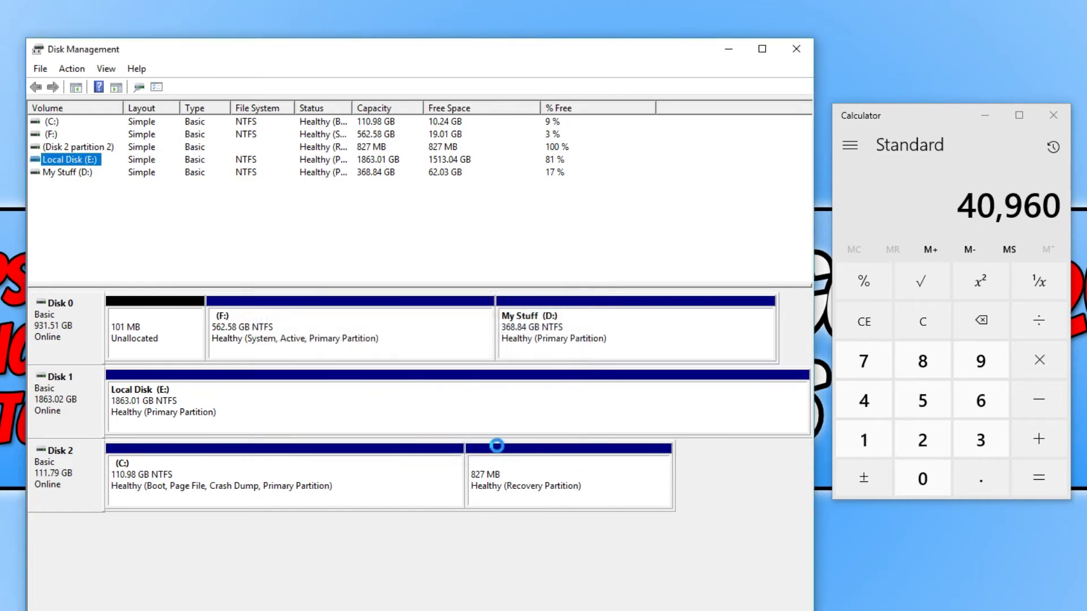